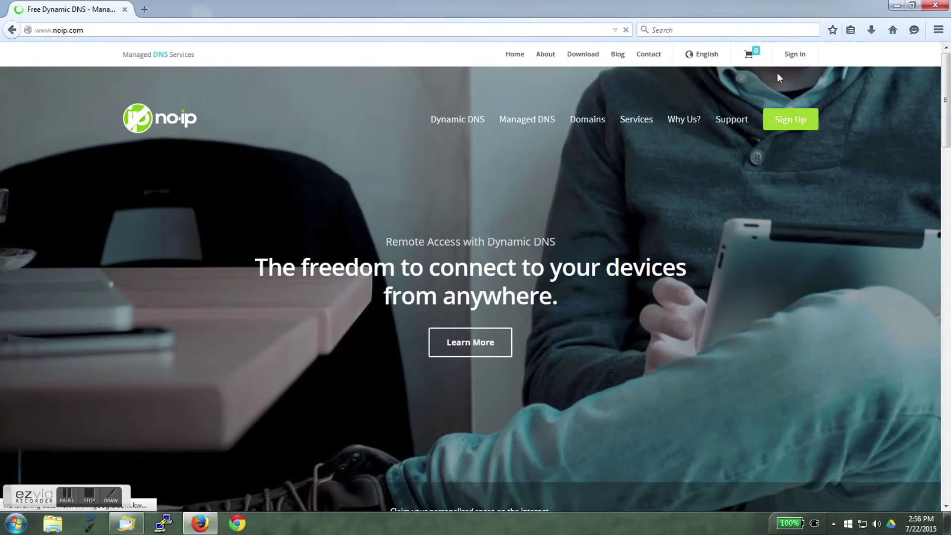
- Sign in to the No-IP account with the account username and password
{"action": "left_click", "coordinate": [793, 57]}
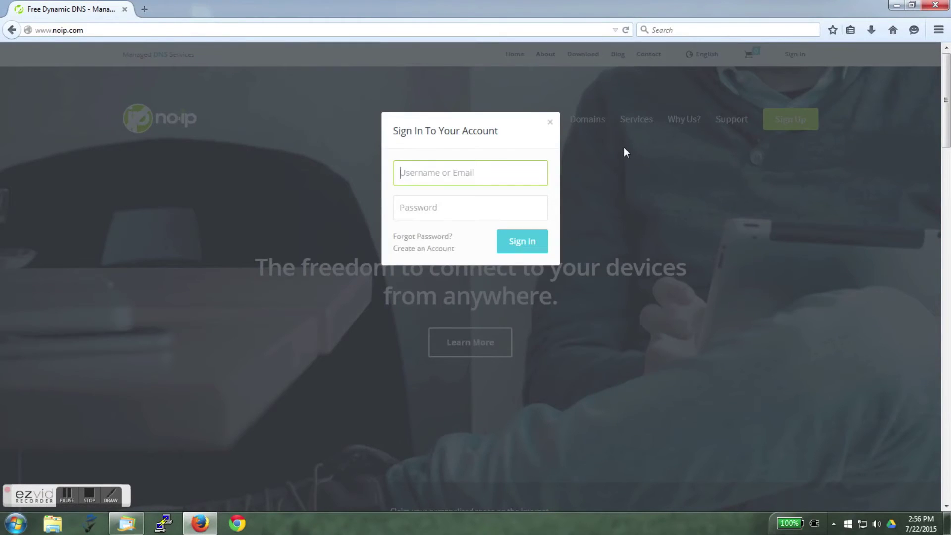
{"action": "key", "text": "Tab"}
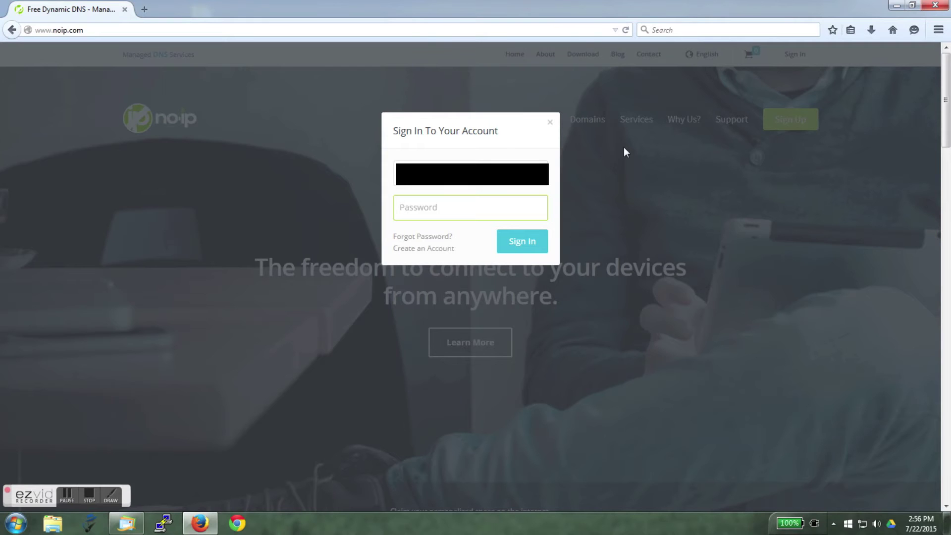
{"action": "type", "text": "•••••••••••••"}
{"action": "left_click", "coordinate": [511, 245]}
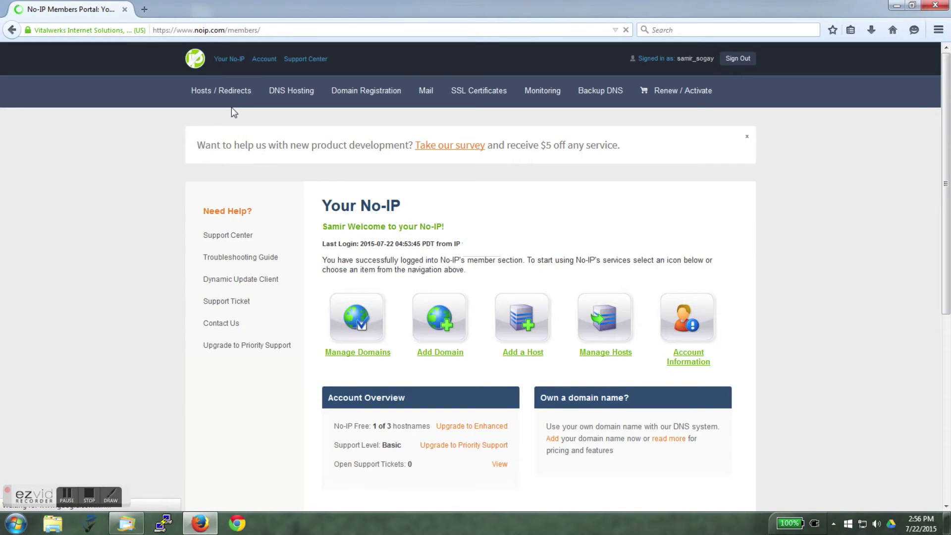
- Add a No-IP host named arduinoyun on the free noip.me domain
{"action": "left_click", "coordinate": [517, 321]}
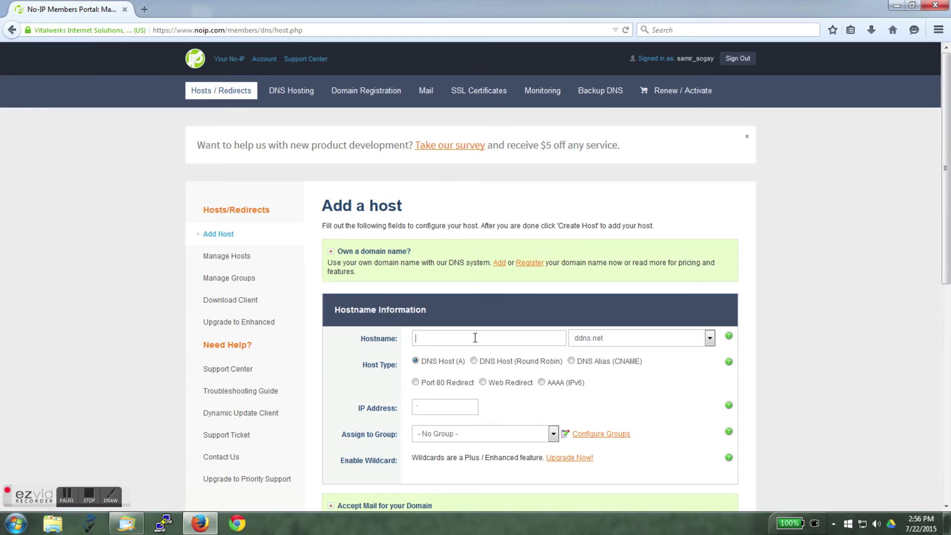
{"action": "type", "text": "arduinoyun"}
{"action": "left_click", "coordinate": [710, 337]}
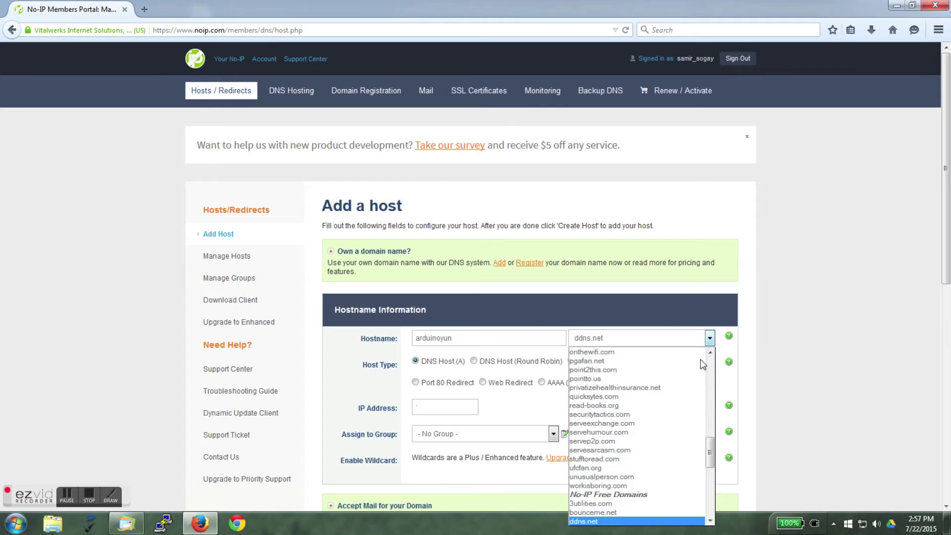
{"action": "scroll", "coordinate": [680, 472], "scroll_direction": "down", "scroll_amount": 5}
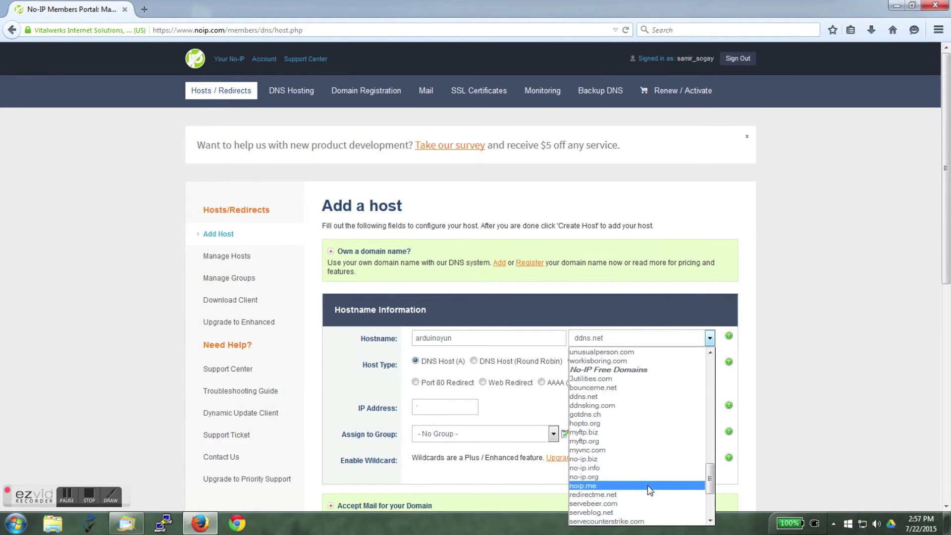
{"action": "left_click", "coordinate": [647, 485]}
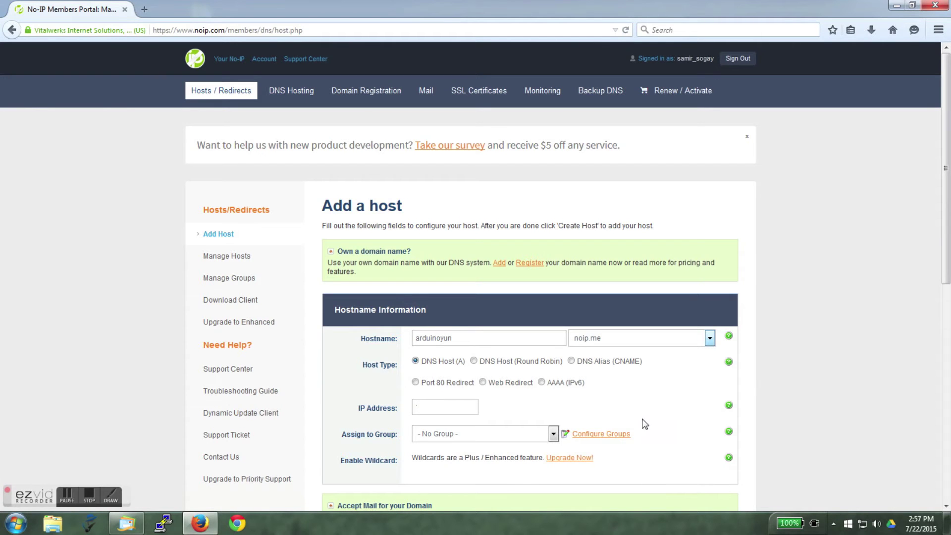
{"action": "scroll", "coordinate": [863, 355], "scroll_direction": "down", "scroll_amount": 8}
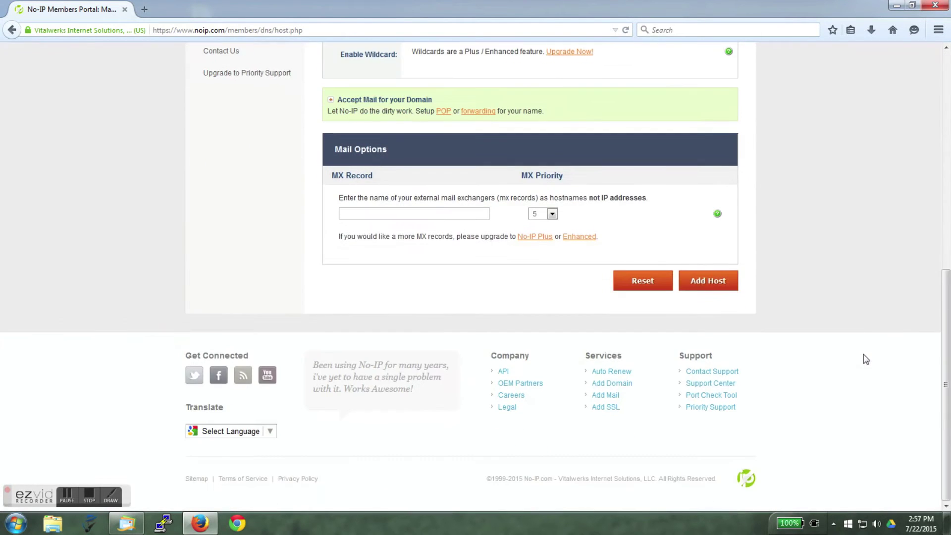
{"action": "left_click", "coordinate": [713, 287]}
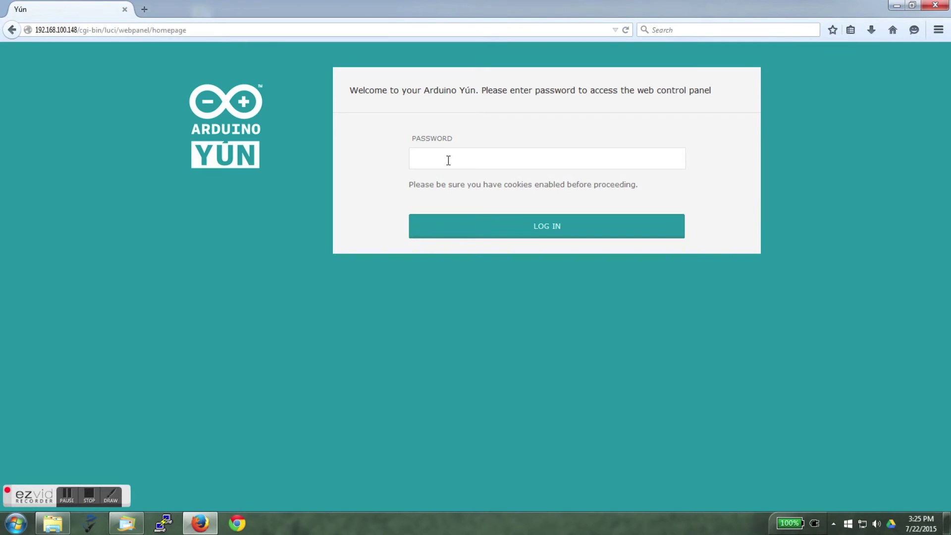
- Log into the Yún panel with the board password and open the CONFIGURE page
{"action": "key", "text": "Return"}
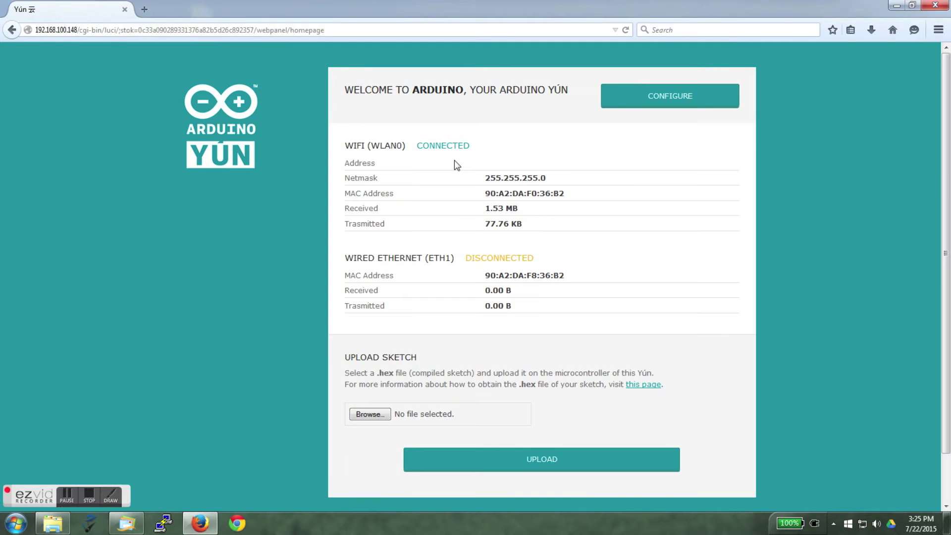
{"action": "left_click", "coordinate": [647, 103]}
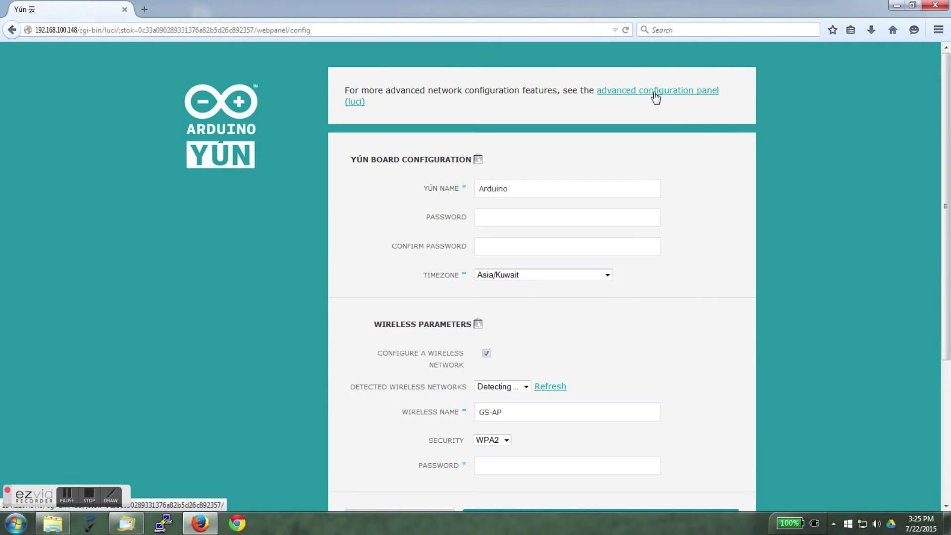
- Go to LuCI's System > Software page and refresh the package lists
{"action": "left_click", "coordinate": [655, 92]}
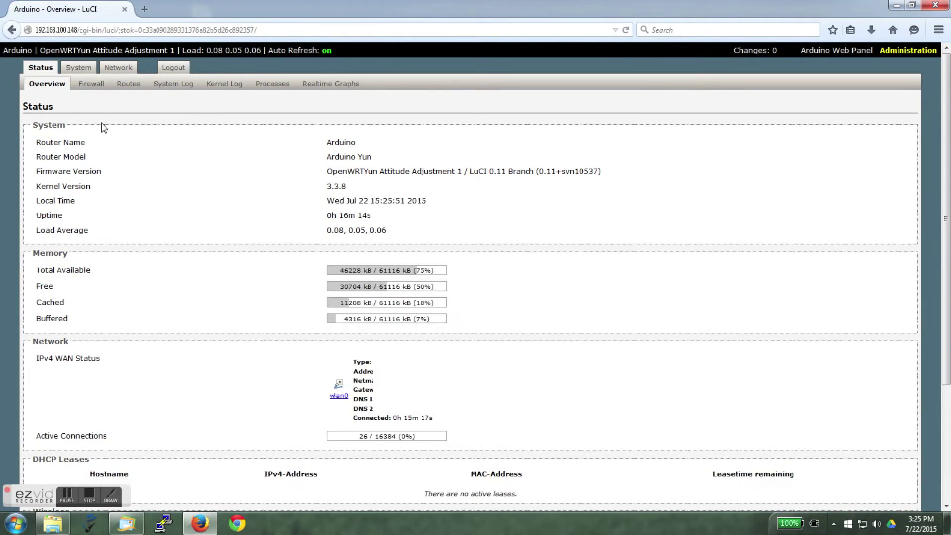
{"action": "left_click", "coordinate": [79, 69]}
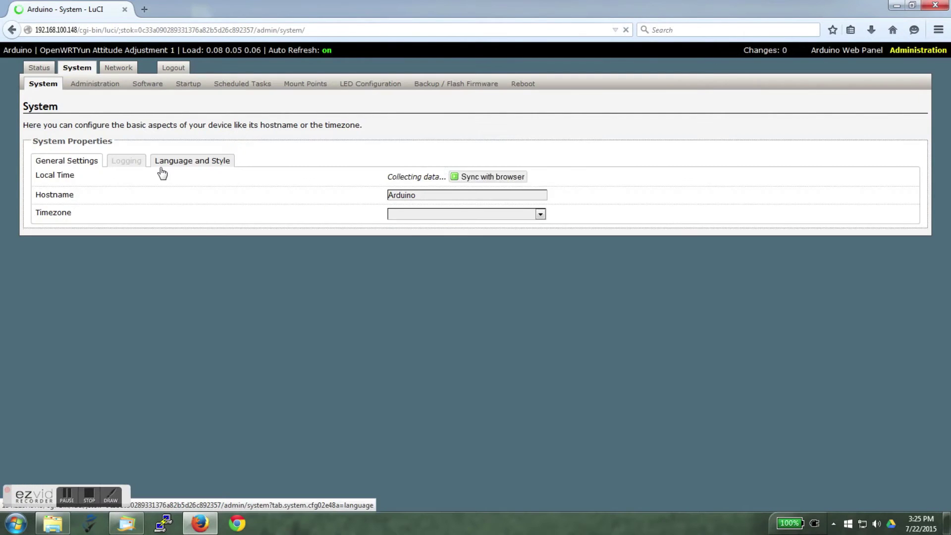
{"action": "left_click", "coordinate": [151, 85]}
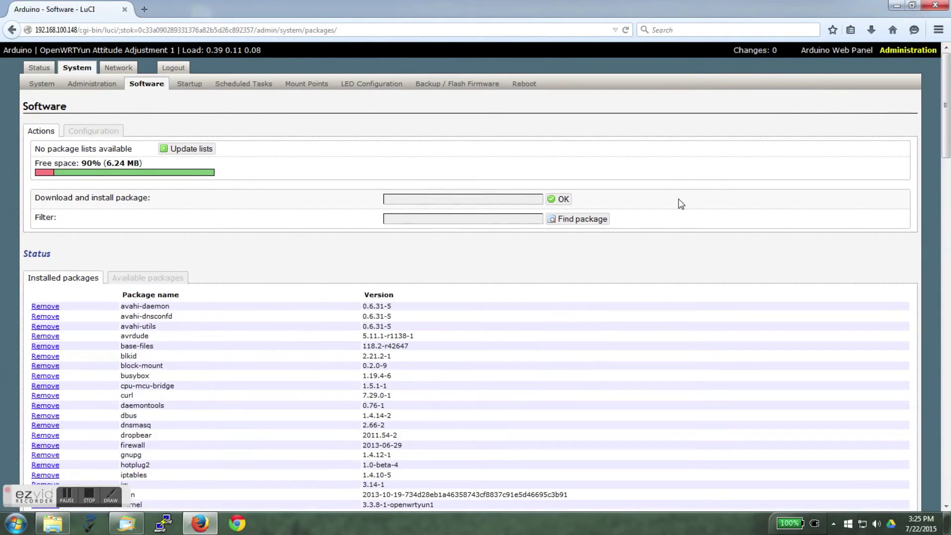
{"action": "left_click", "coordinate": [191, 150]}
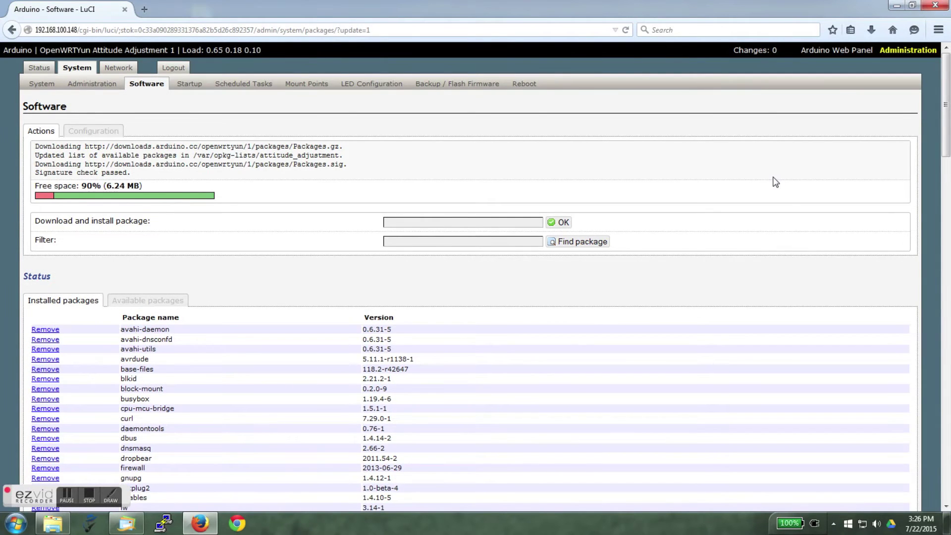
- Install the luci-app-ddns package
{"action": "left_click", "coordinate": [494, 222]}
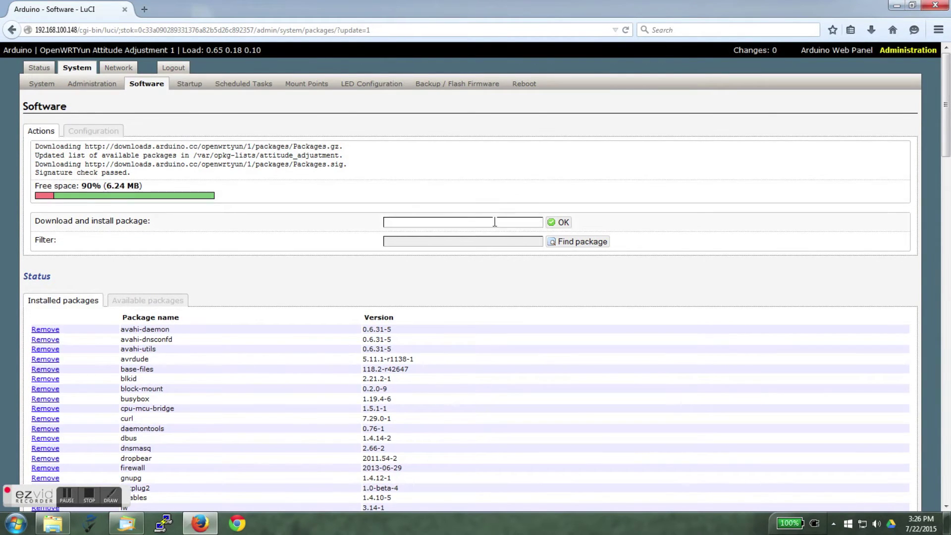
{"action": "type", "text": "luci-app-ddns"}
{"action": "left_click", "coordinate": [559, 222]}
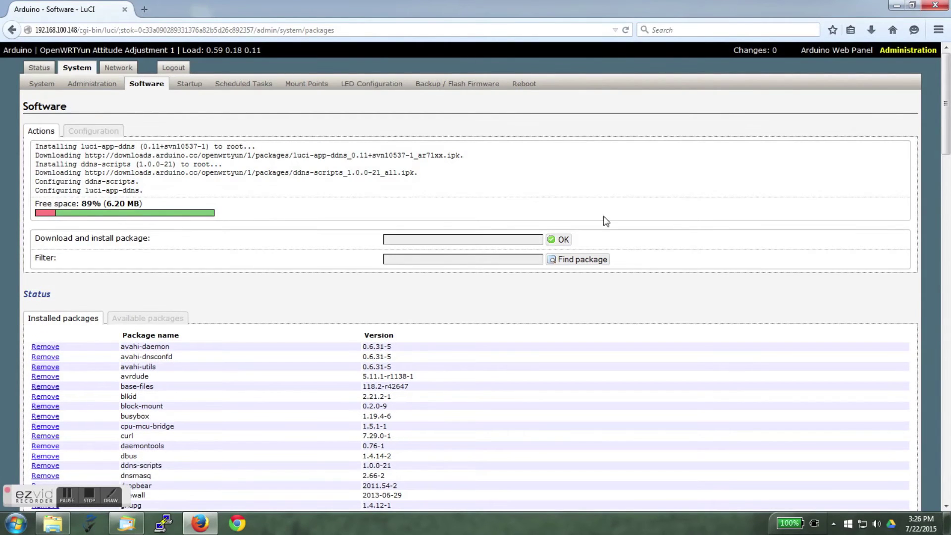
- Enable the Dynamic DNS entry with lan as event interface and noip.com as service
{"action": "left_click", "coordinate": [76, 69]}
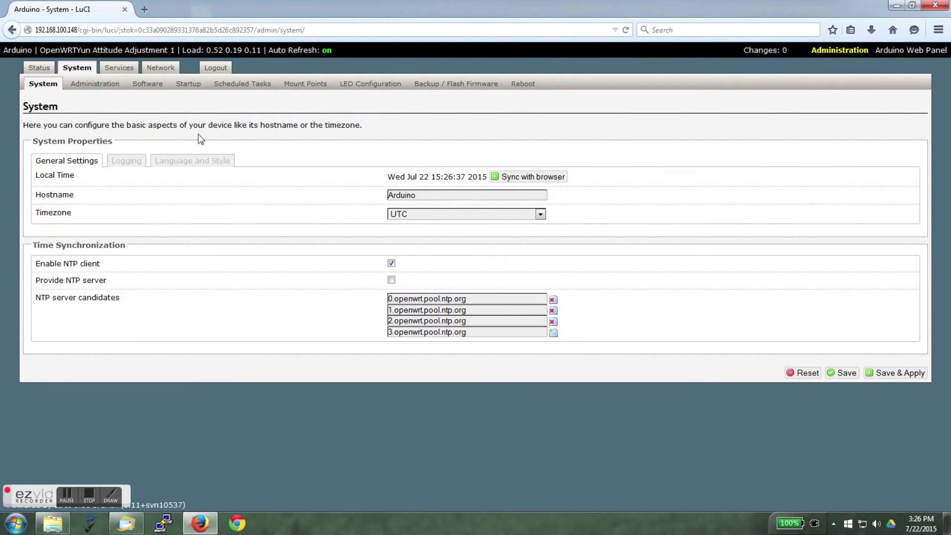
{"action": "left_click", "coordinate": [119, 70]}
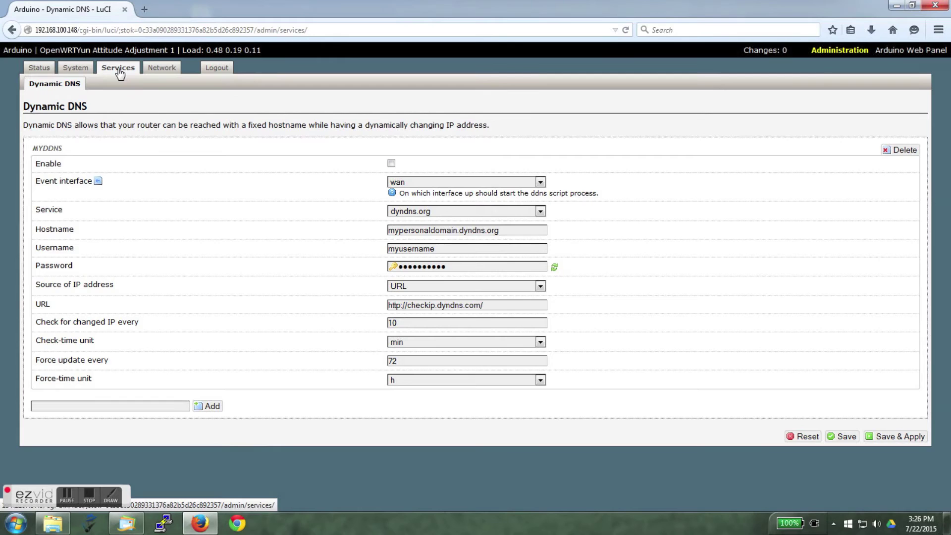
{"action": "left_click", "coordinate": [392, 166]}
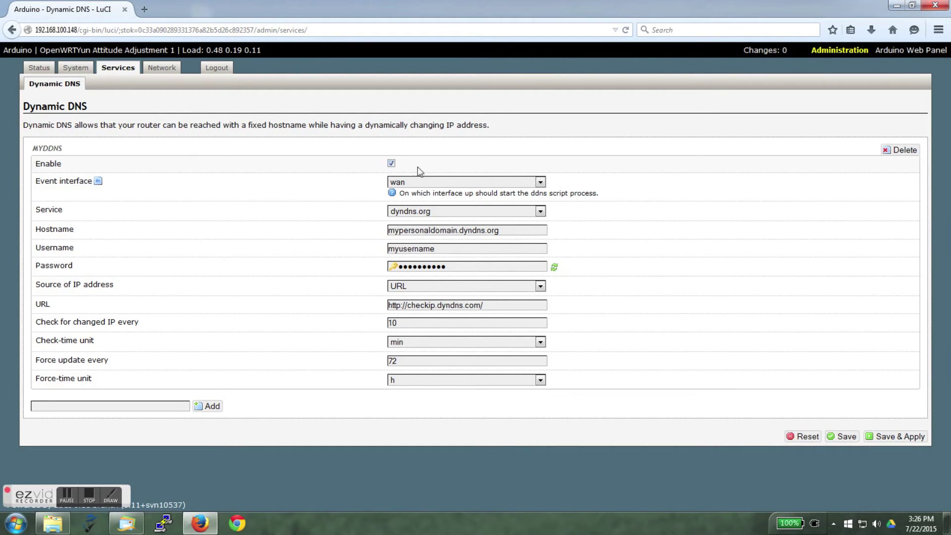
{"action": "left_click", "coordinate": [540, 183]}
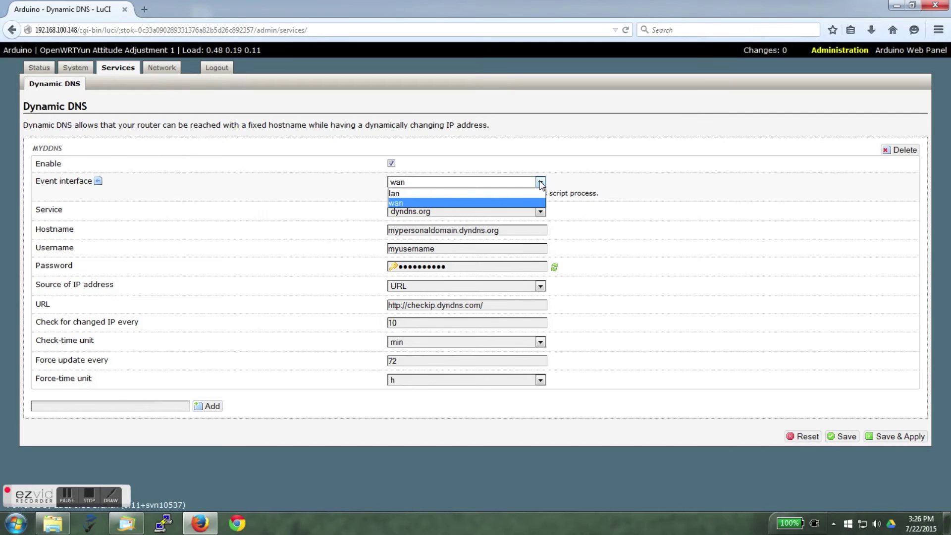
{"action": "left_click", "coordinate": [537, 194]}
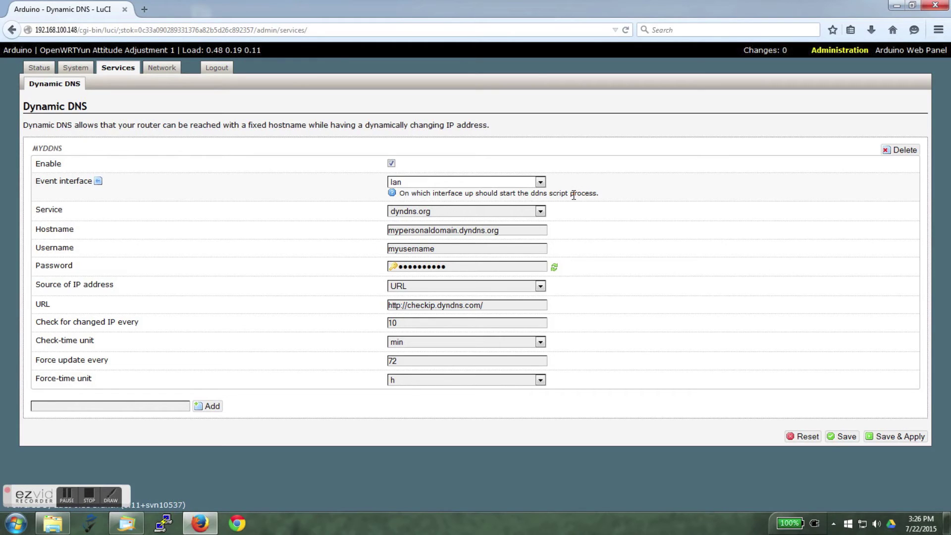
{"action": "left_click", "coordinate": [540, 212]}
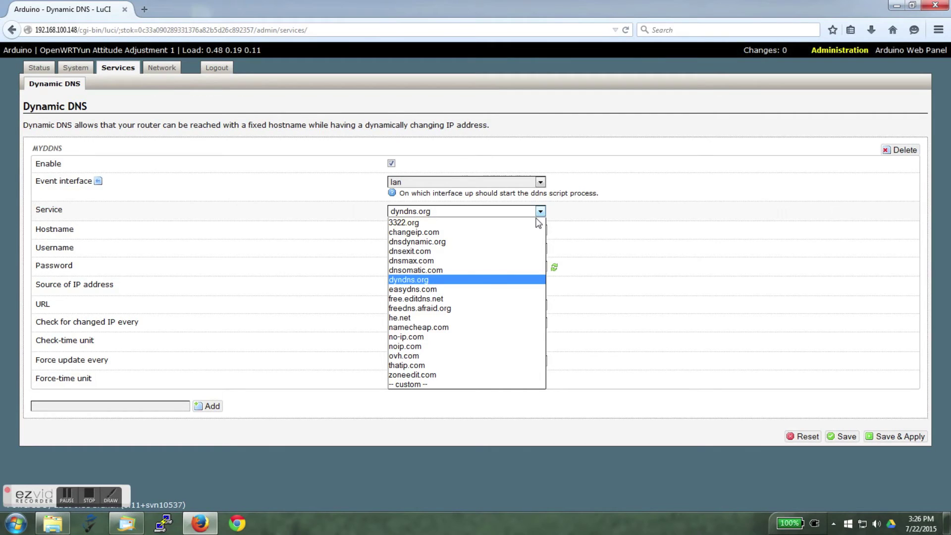
{"action": "left_click", "coordinate": [520, 347]}
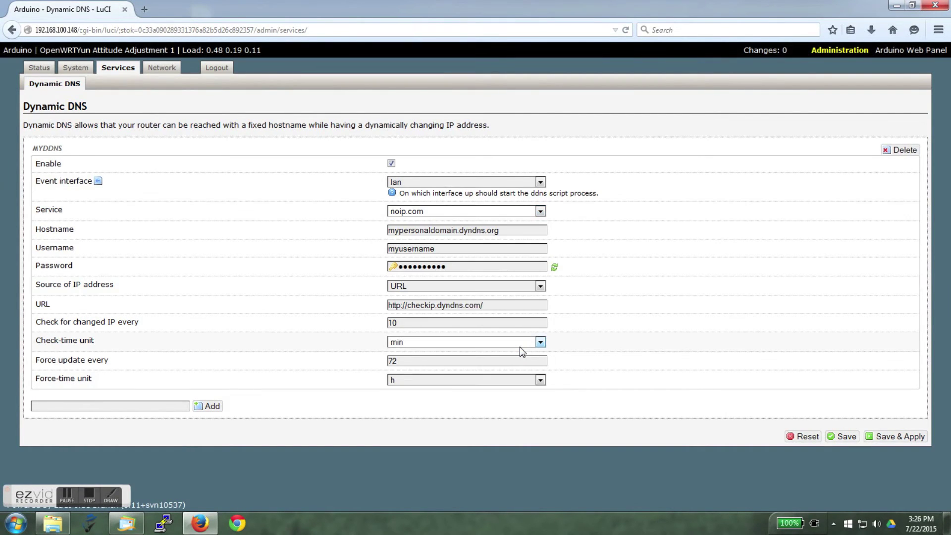
- Set hostname arduinoyun.noip.me, paste the No-IP username, retype the password, and Save & Apply
{"action": "triple_click", "coordinate": [510, 230]}
{"action": "type", "text": "ard"}
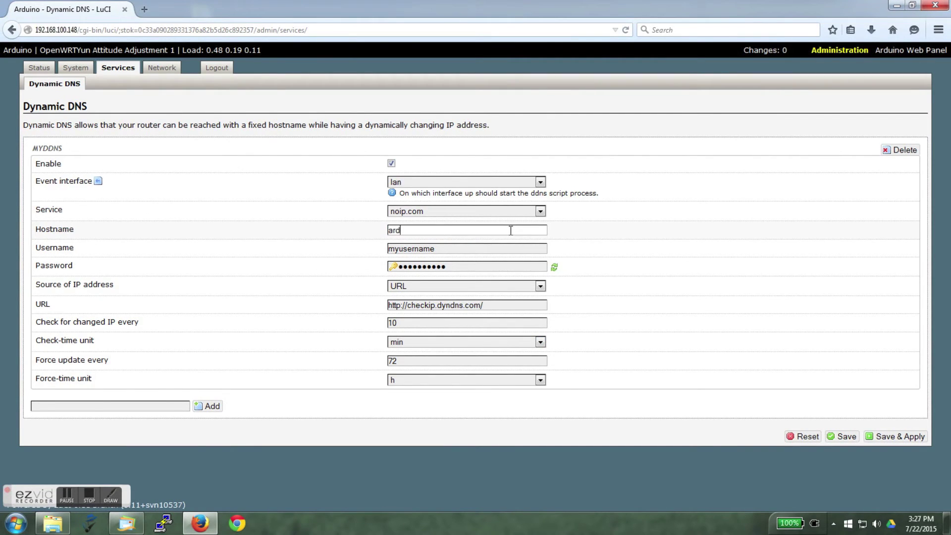
{"action": "type", "text": "uinoyun.noip.me"}
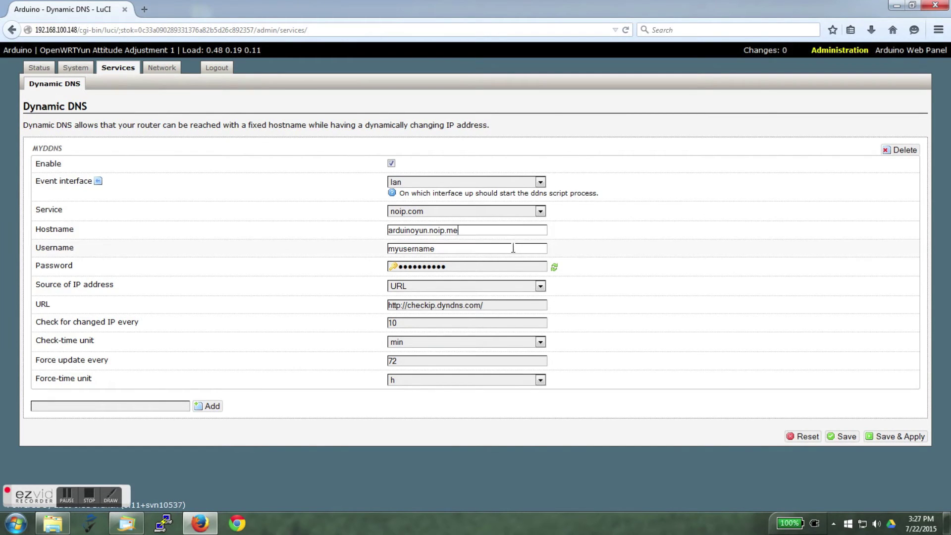
{"action": "double_click", "coordinate": [513, 248]}
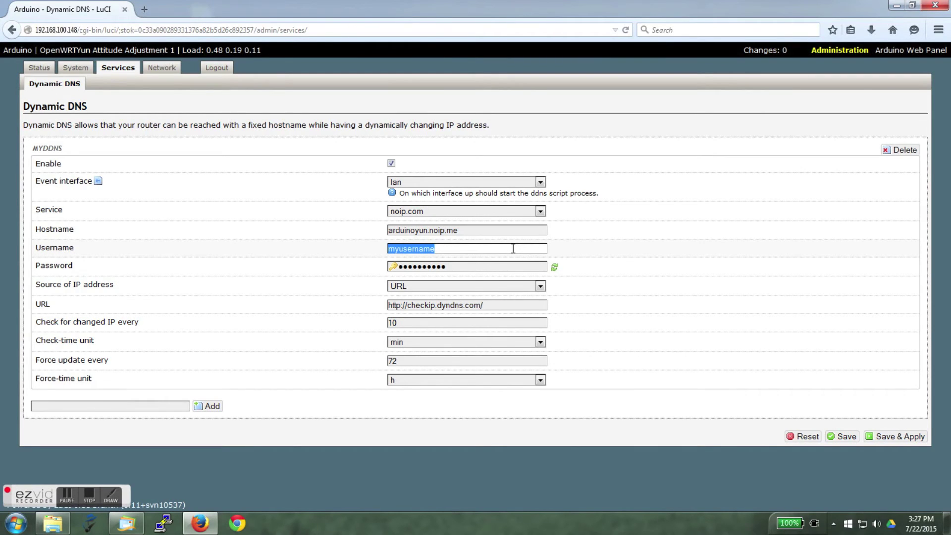
{"action": "key", "text": "ctrl+v"}
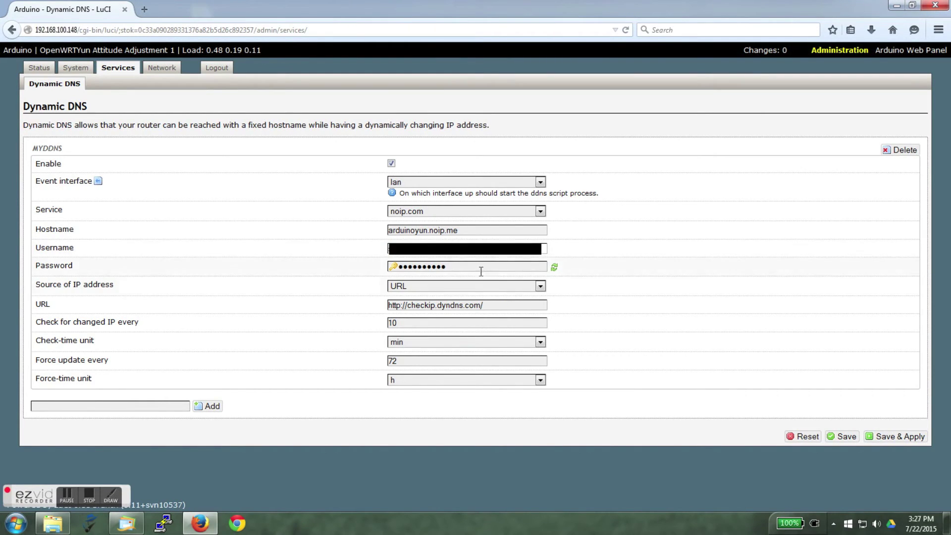
{"action": "double_click", "coordinate": [477, 266]}
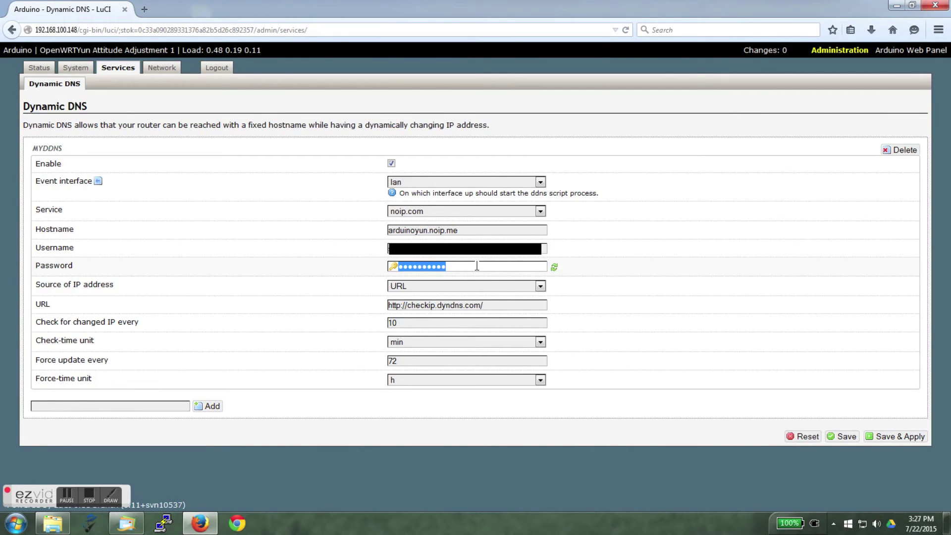
{"action": "type", "text": "••••••••••••••"}
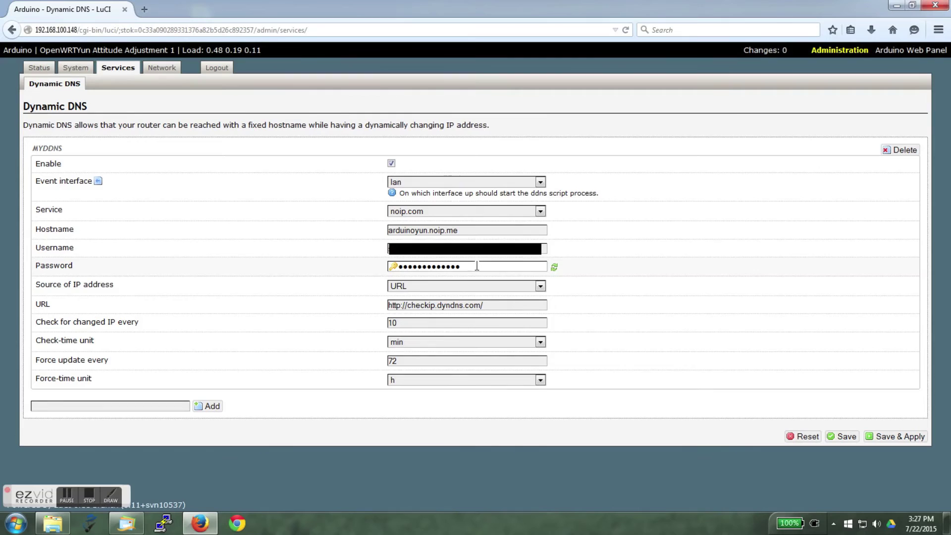
{"action": "left_click", "coordinate": [600, 285]}
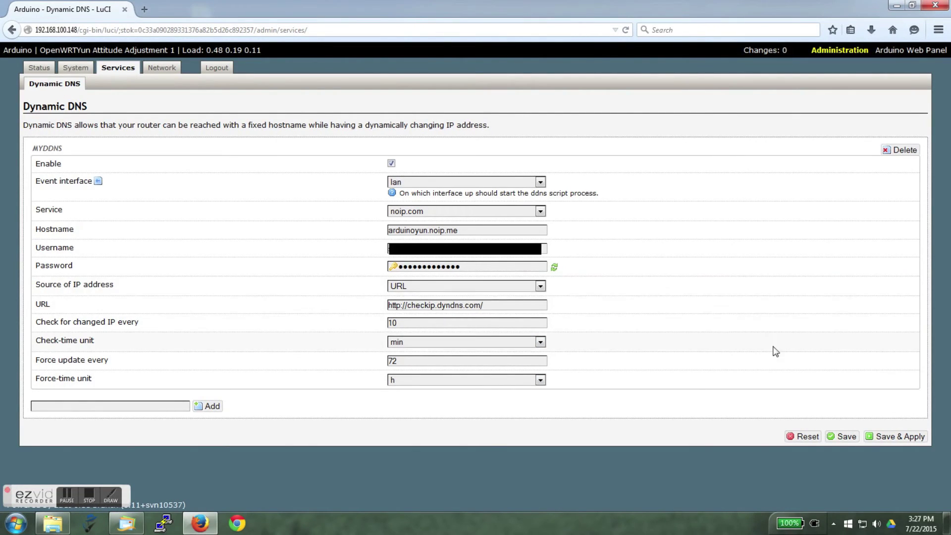
{"action": "left_click", "coordinate": [900, 437]}
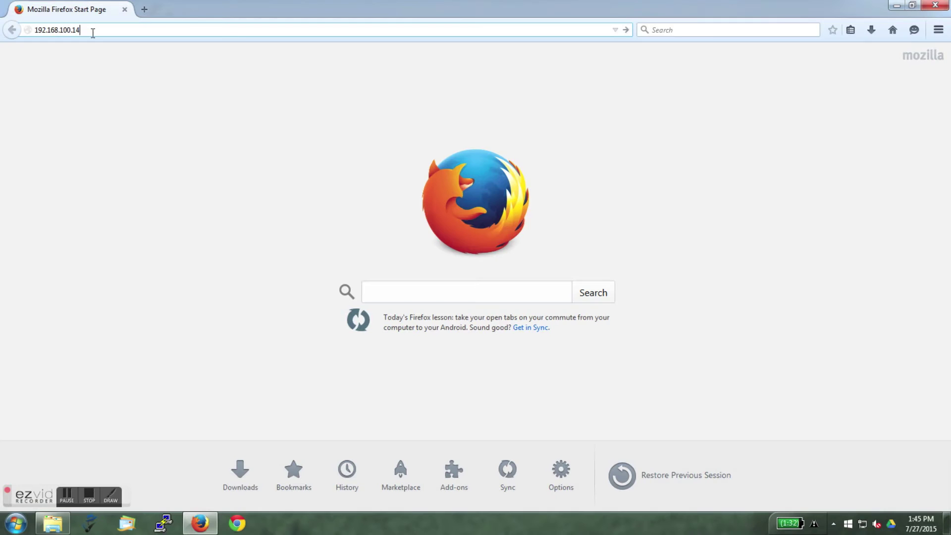
- Load the Arduino /sd/AJAX demo page locally, then sign in to the Linksys router admin
{"action": "type", "text": "8/sd/AJAX"}
{"action": "key", "text": "Return"}
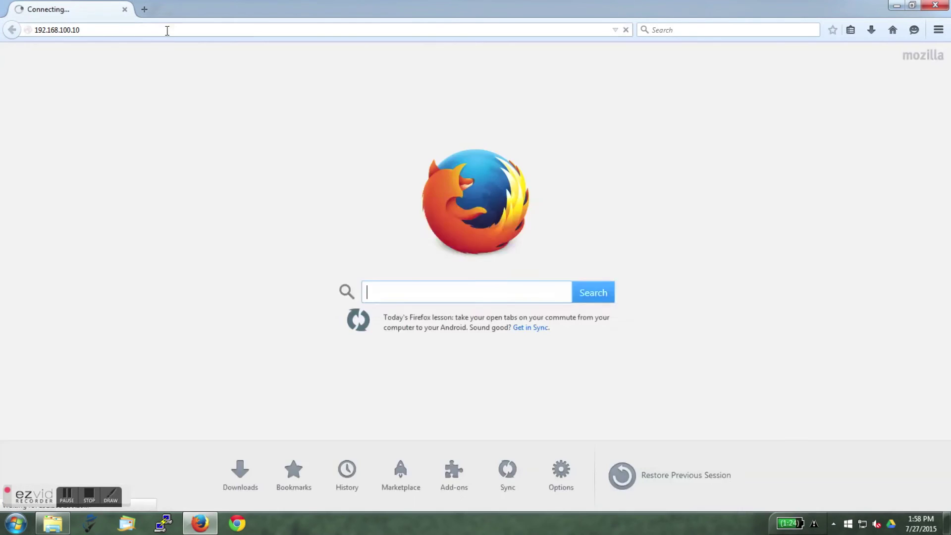
{"action": "type", "text": "admin"}
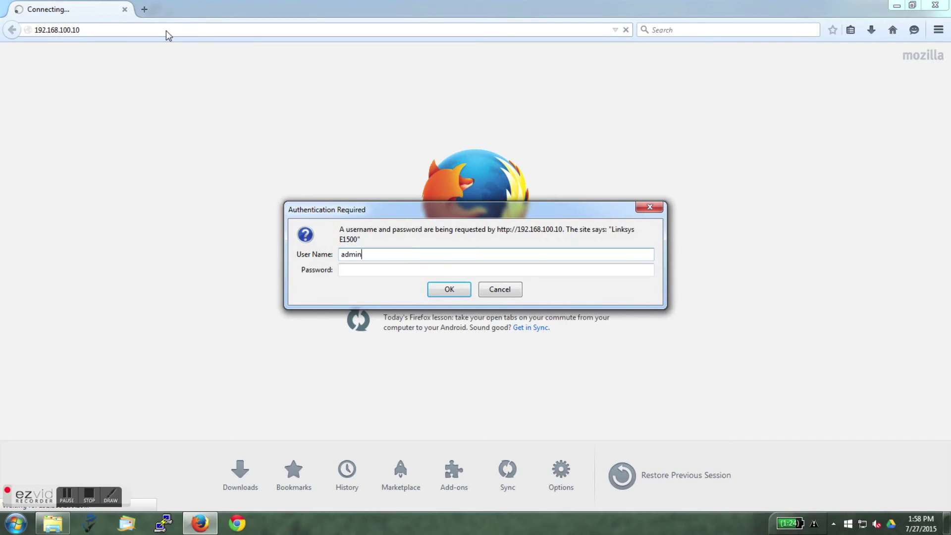
{"action": "key", "text": "Tab"}
{"action": "type", "text": "a*******"}
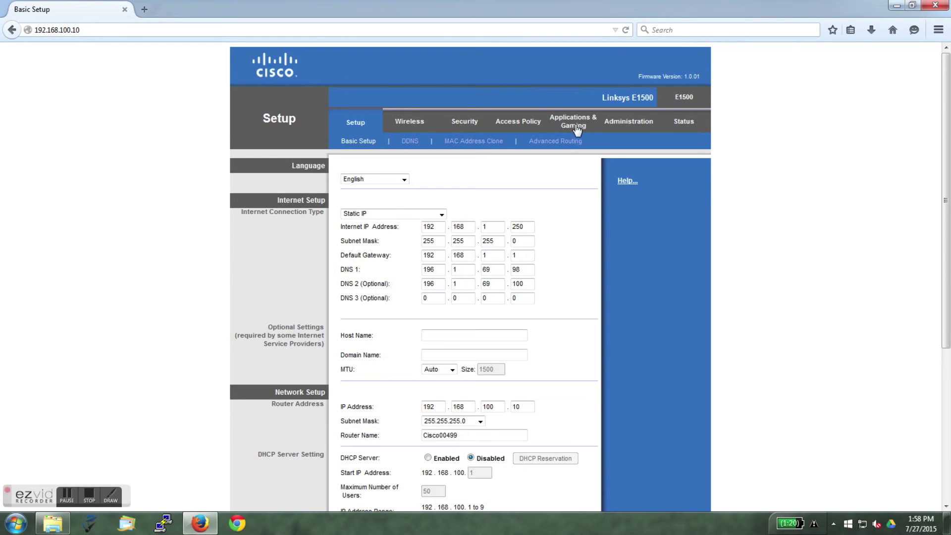
- Add an enabled ARDUINO WEB rule forwarding port 18180 to 80 on 192.168.100.148
{"action": "left_click", "coordinate": [574, 126]}
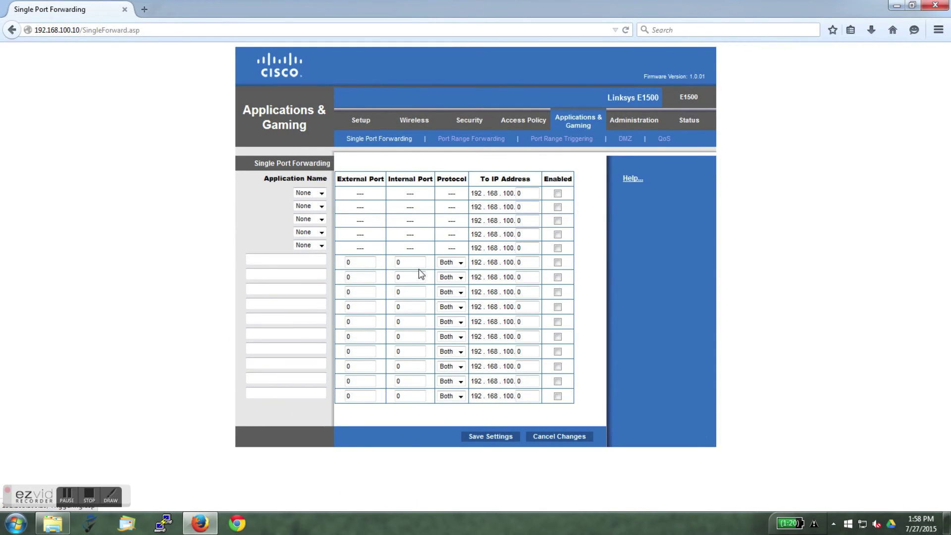
{"action": "left_click", "coordinate": [294, 263]}
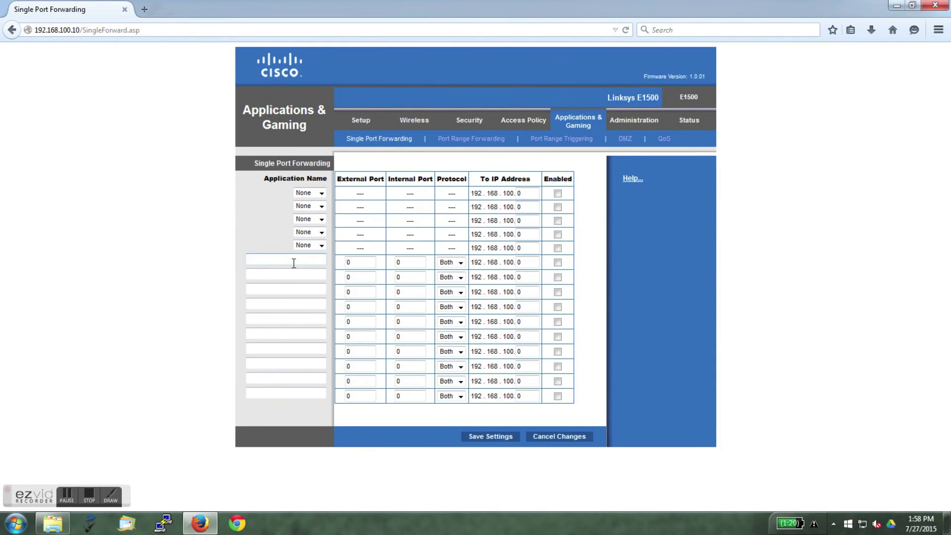
{"action": "type", "text": "ARDUINO WEB"}
{"action": "left_click", "coordinate": [352, 263]}
{"action": "double_click", "coordinate": [367, 262]}
{"action": "type", "text": "18180"}
{"action": "key", "text": "Tab"}
{"action": "type", "text": "80"}
{"action": "key", "text": "Tab"}
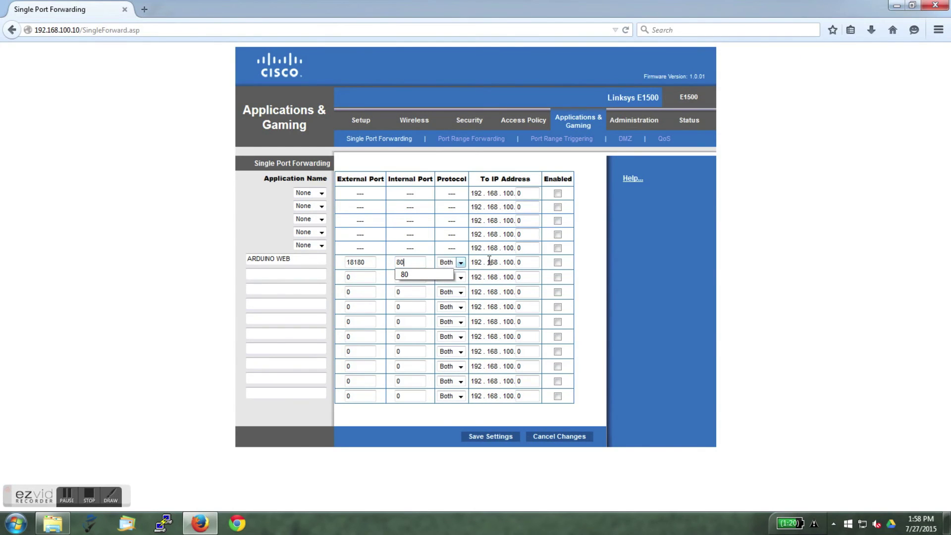
{"action": "key", "text": "Tab"}
{"action": "type", "text": "1"}
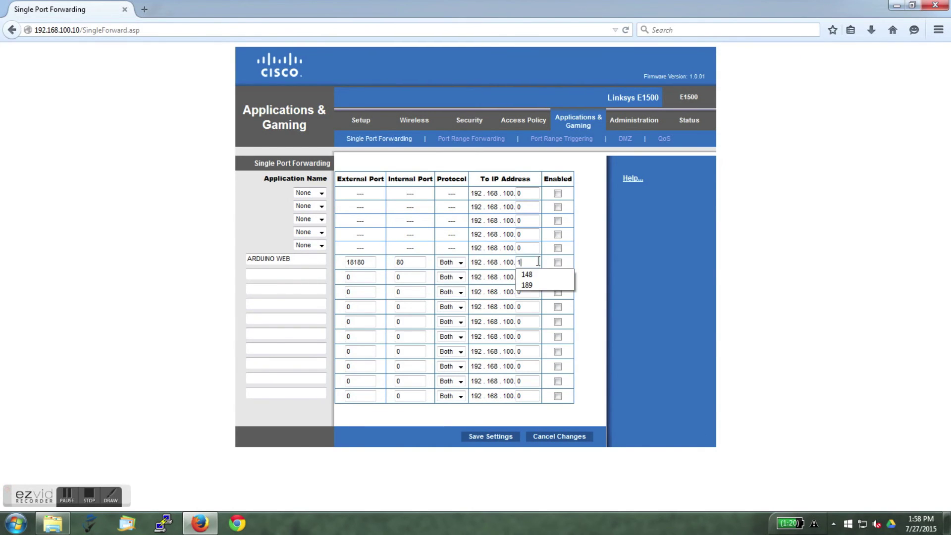
{"action": "type", "text": "48"}
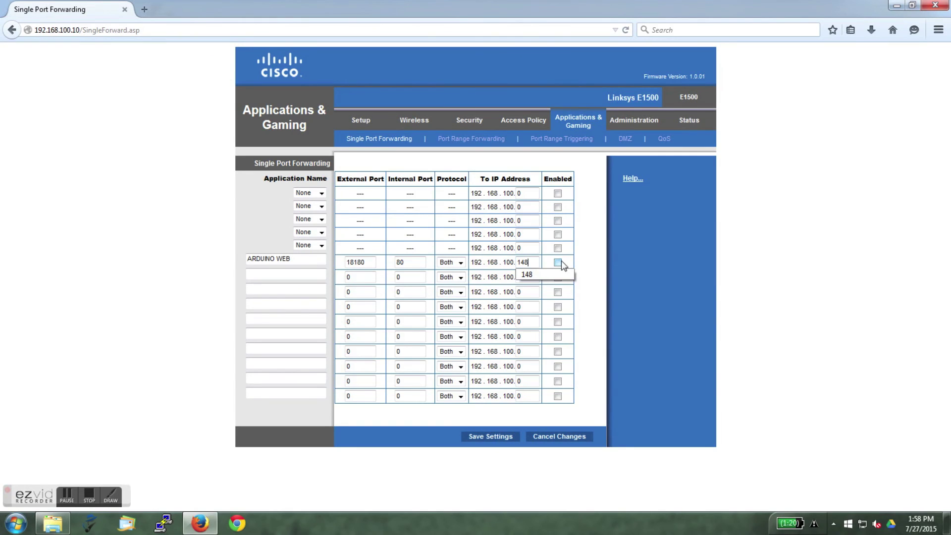
{"action": "left_click", "coordinate": [558, 262]}
{"action": "left_click", "coordinate": [281, 273]}
- Add an enabled ARDUINO SSH rule forwarding 18122 to 22 on .148 and save
{"action": "type", "text": "ARDUIN"}
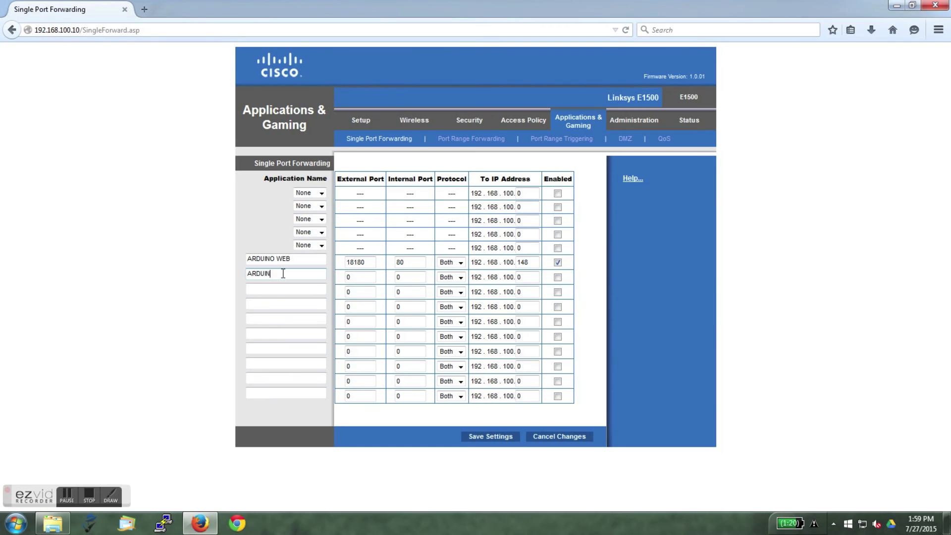
{"action": "type", "text": "O SSH"}
{"action": "left_click", "coordinate": [356, 277]}
{"action": "double_click", "coordinate": [360, 278]}
{"action": "type", "text": "18122"}
{"action": "left_click", "coordinate": [418, 274]}
{"action": "double_click", "coordinate": [418, 274]}
{"action": "type", "text": "22"}
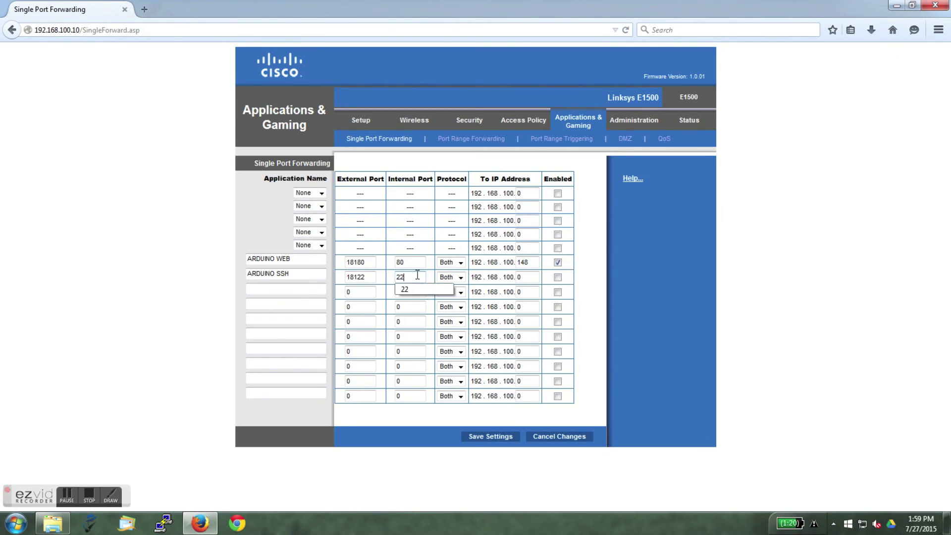
{"action": "double_click", "coordinate": [526, 275]}
{"action": "type", "text": "1"}
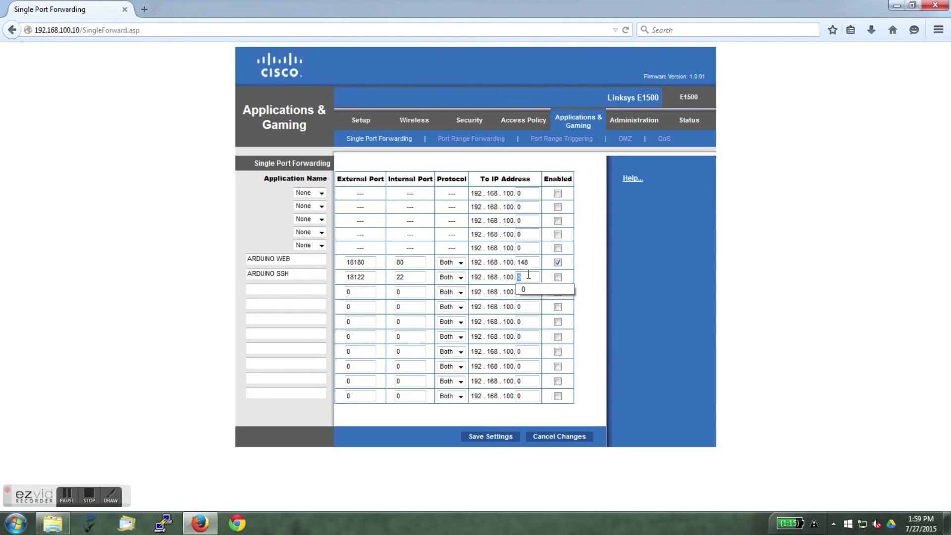
{"action": "type", "text": "48"}
{"action": "left_click", "coordinate": [558, 277]}
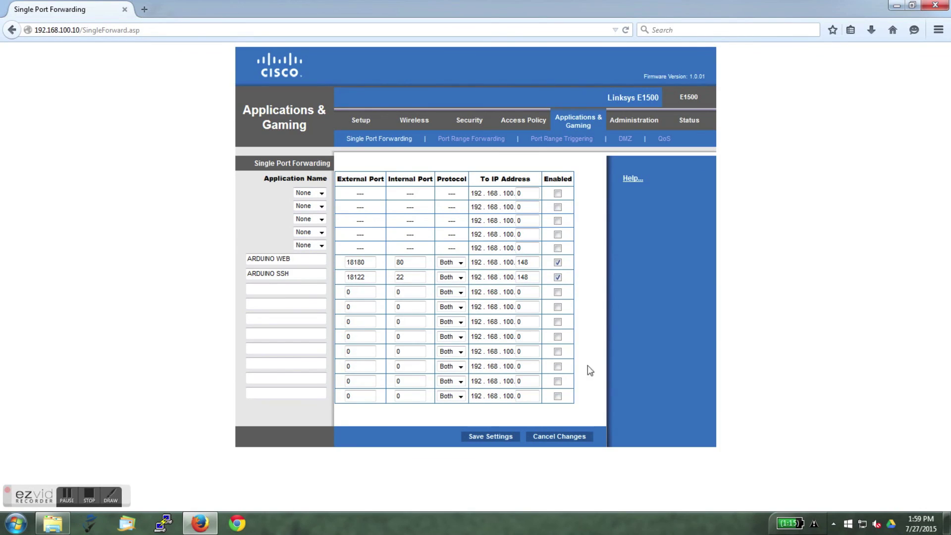
{"action": "left_click", "coordinate": [497, 436]}
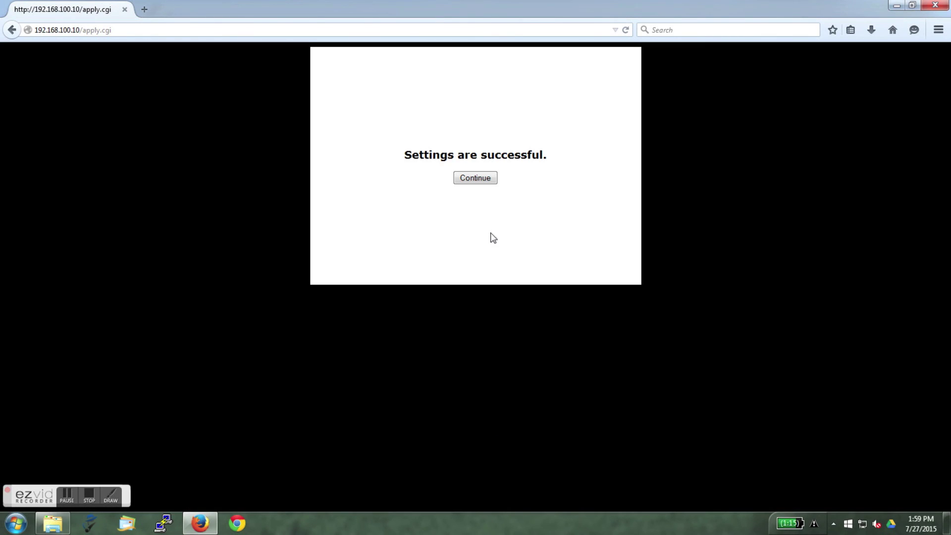
{"action": "left_click", "coordinate": [473, 181]}
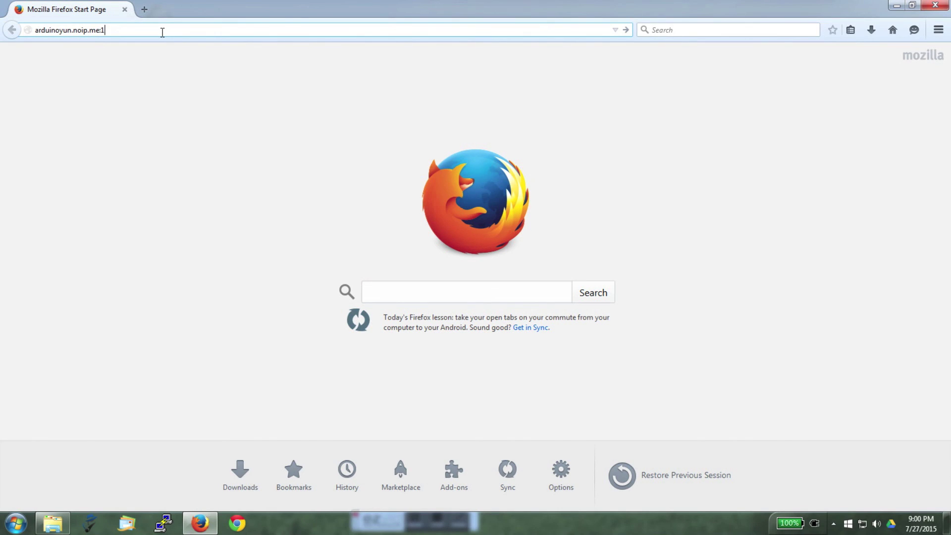
- Load arduinoyun.noip.me:18180/sd/AJAX/, toggle output 13 off and on, then close Firefox
{"action": "type", "text": "180/sd/AJAX/"}
{"action": "key", "text": "Return"}
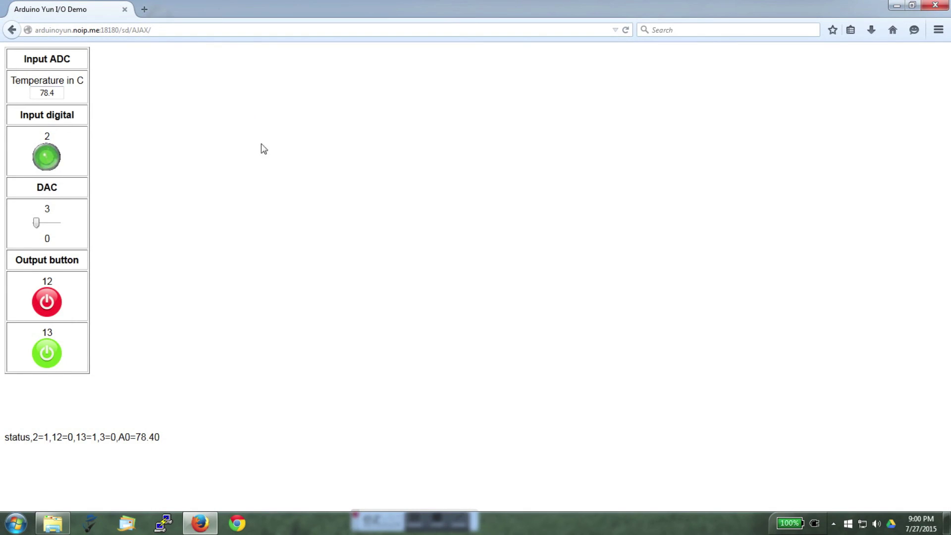
{"action": "left_click", "coordinate": [53, 352]}
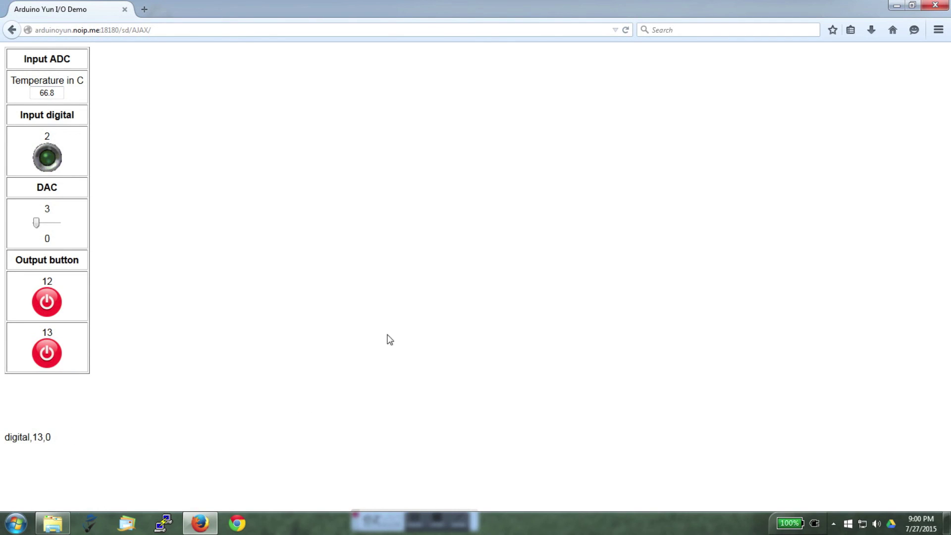
{"action": "left_click", "coordinate": [52, 353]}
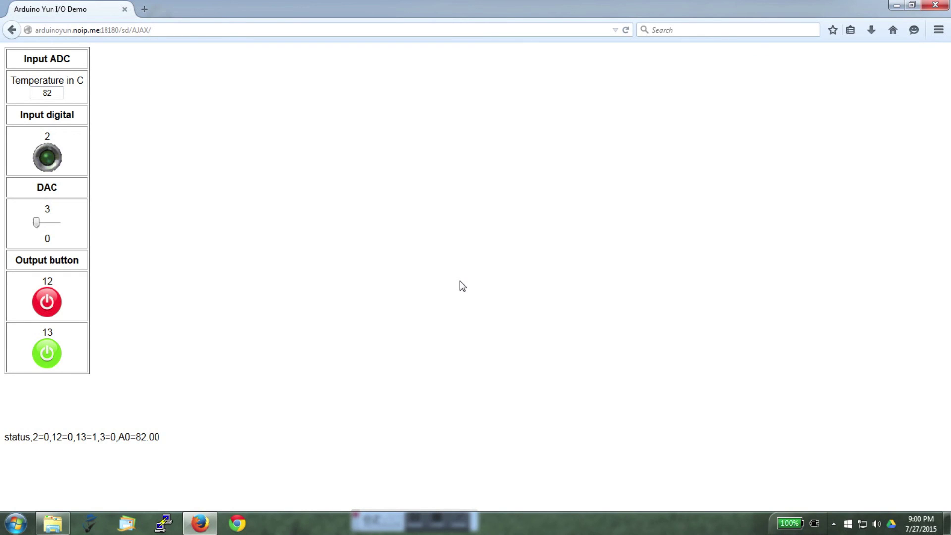
{"action": "left_click", "coordinate": [941, 10]}
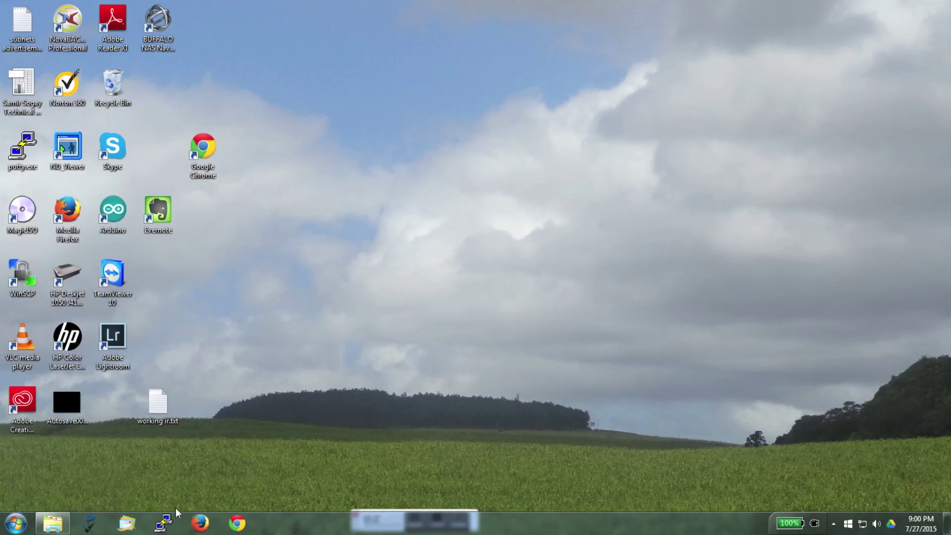
- Start a PuTTY SSH connection to arduinoyun.noip.me on port 18122
{"action": "left_click", "coordinate": [169, 525]}
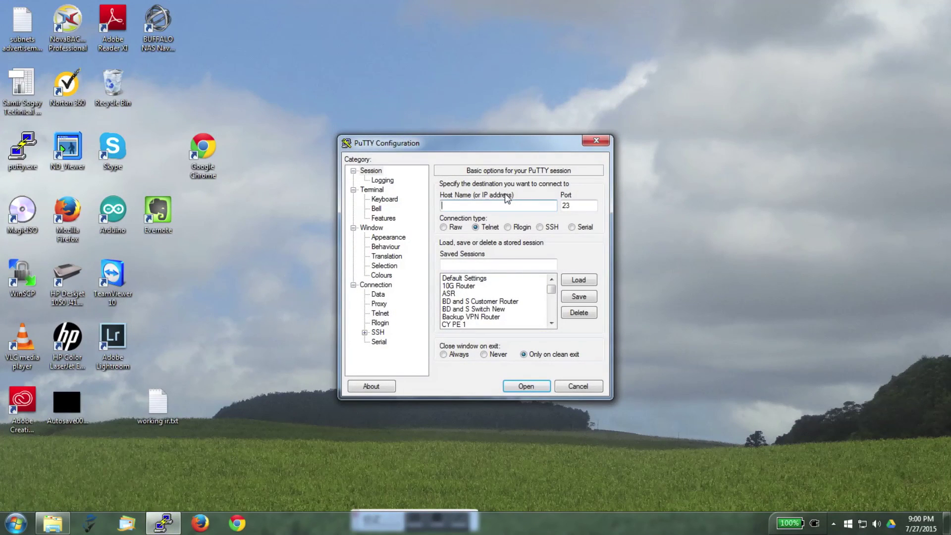
{"action": "type", "text": "arduinoyun.noip.me"}
{"action": "left_click", "coordinate": [540, 227]}
{"action": "left_click", "coordinate": [584, 207]}
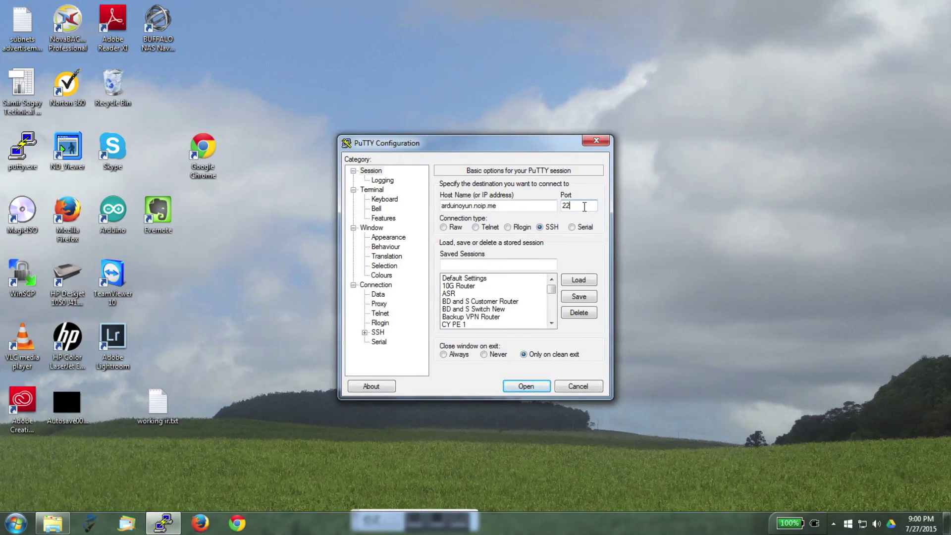
{"action": "type", "text": "181"}
{"action": "left_click", "coordinate": [541, 386]}
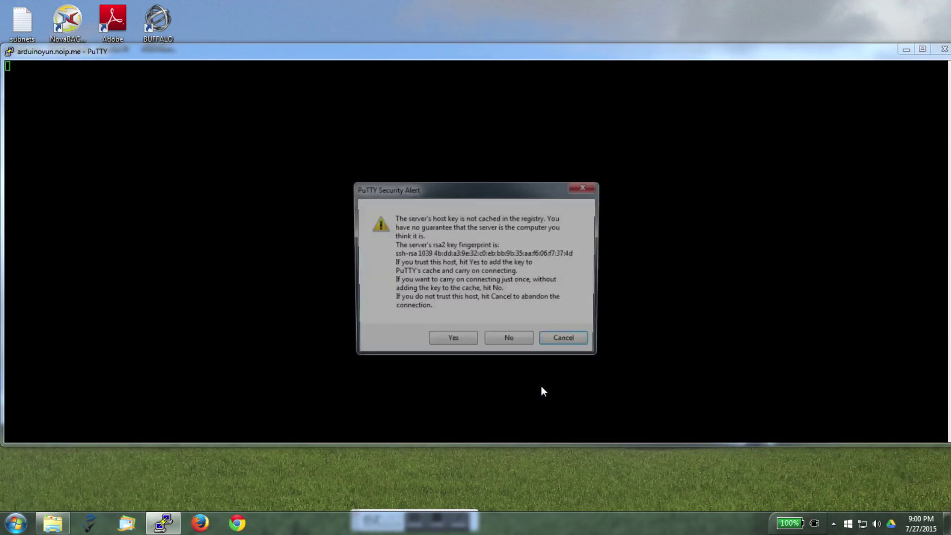
- Accept the Arduino's host key and log in as root
{"action": "left_click", "coordinate": [464, 342]}
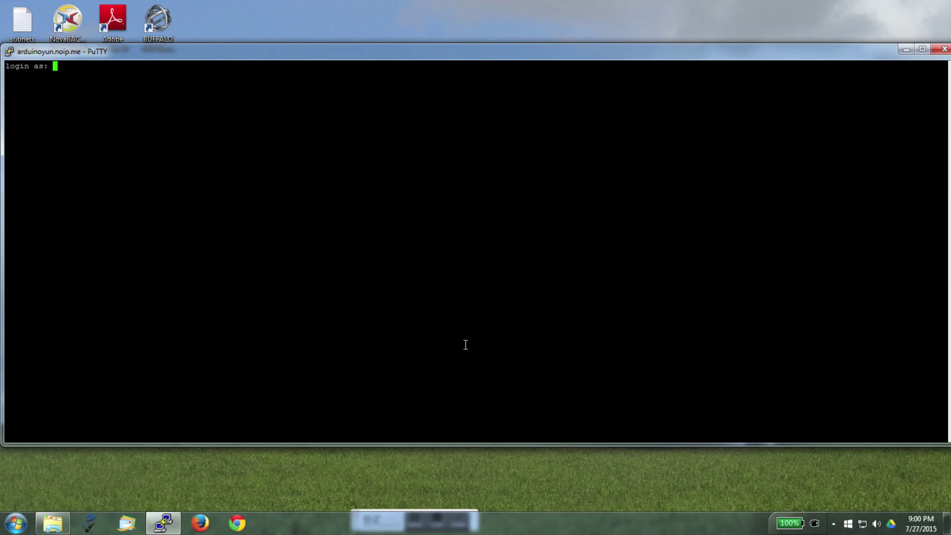
{"action": "type", "text": "root"}
{"action": "key", "text": "Return"}
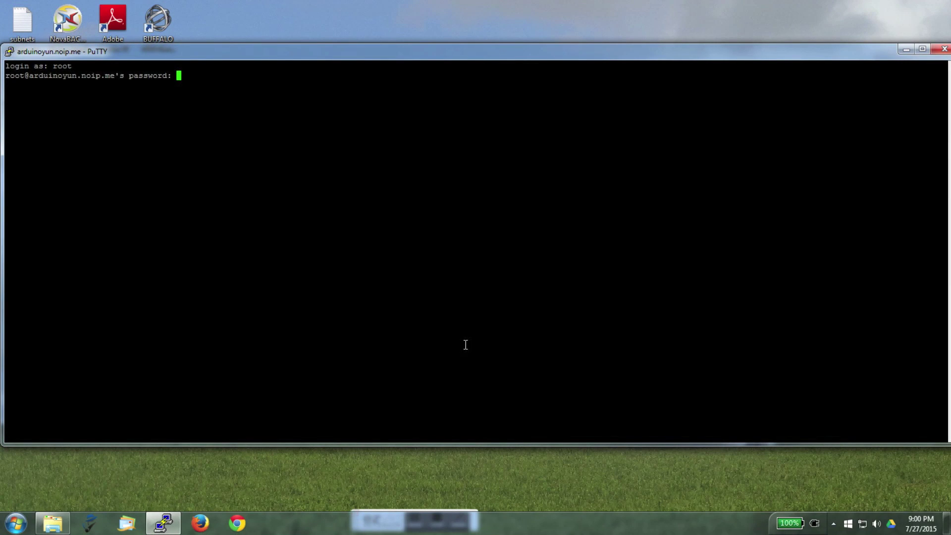
{"action": "key", "text": "Return"}
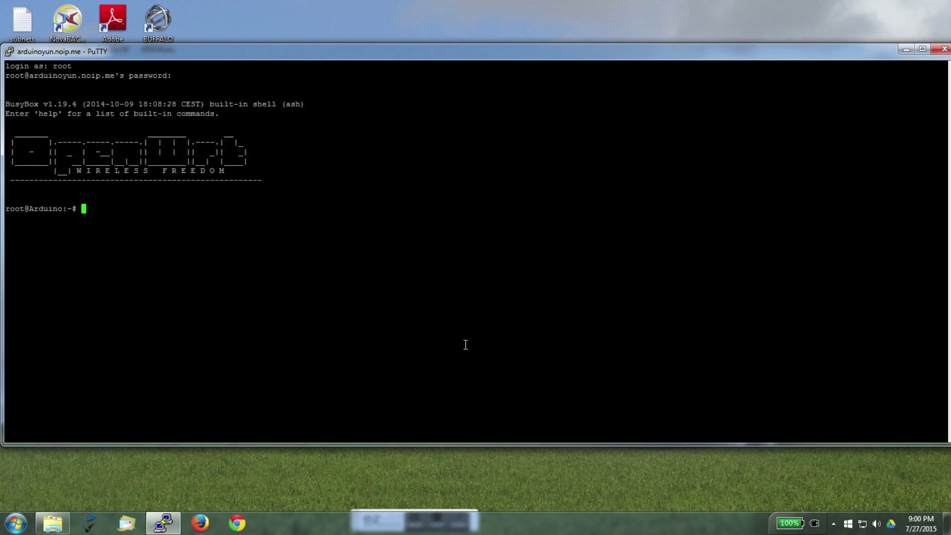